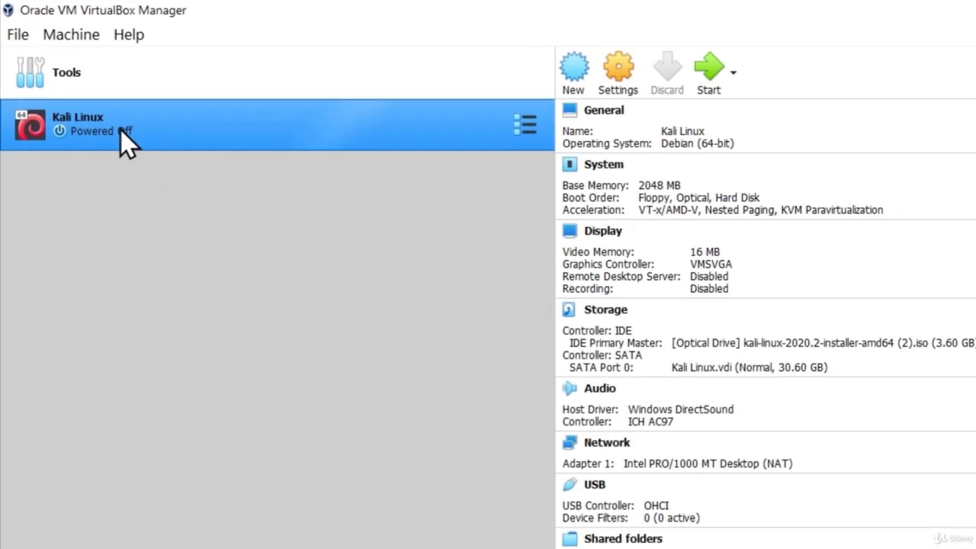
# - Boot the Kali Linux VM, dismiss the auto-capture notice and maximize the VM window
pyautogui.click(708, 66)
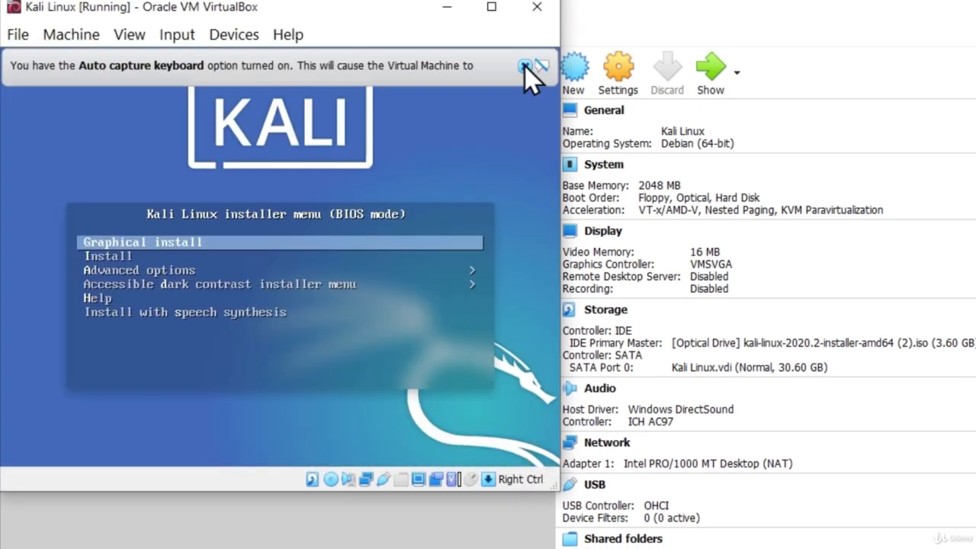
pyautogui.click(524, 65)
pyautogui.click(491, 7)
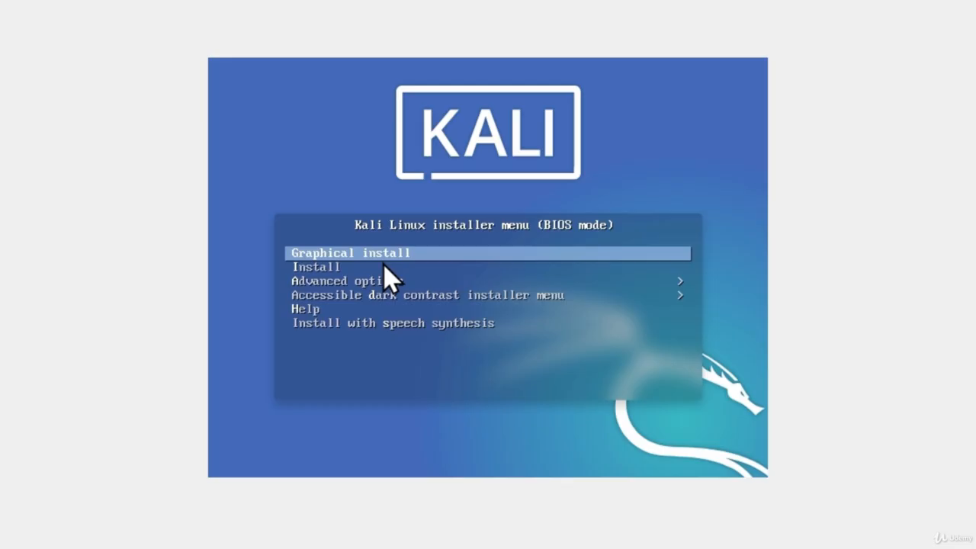
# - Start Graphical install and keep English as the installation language
pyautogui.press('Return')
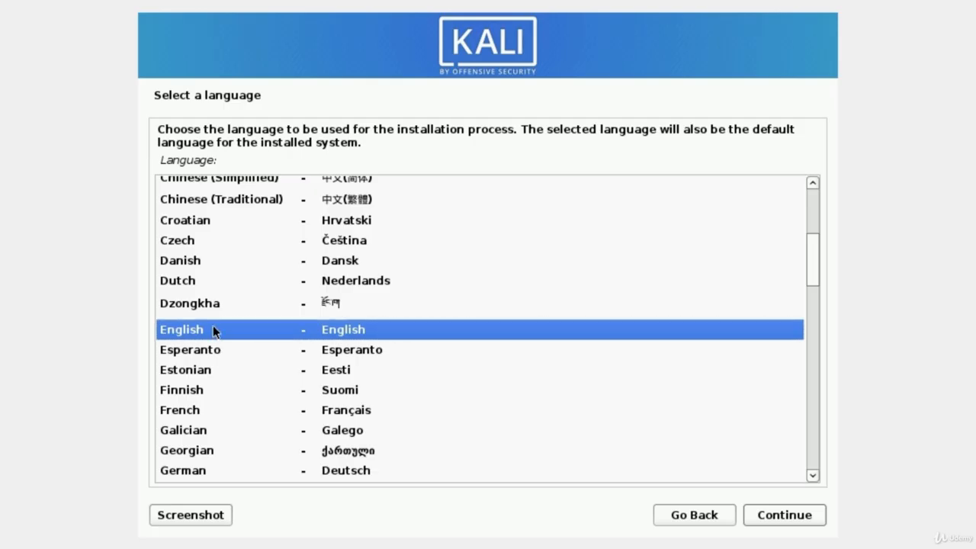
pyautogui.click(183, 353)
pyautogui.click(188, 330)
pyautogui.click(783, 514)
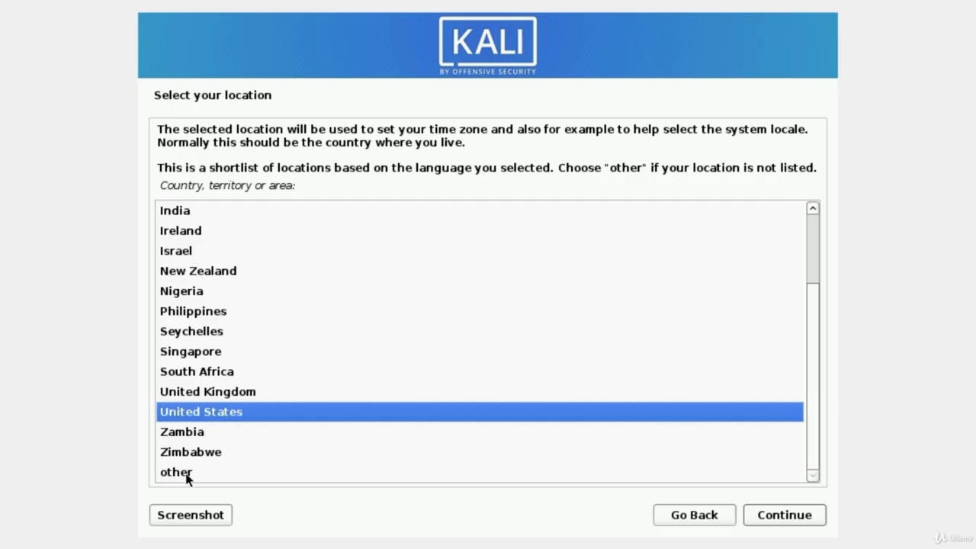
# - Accept United States as the location and American English as the keyboard keymap
pyautogui.click(793, 521)
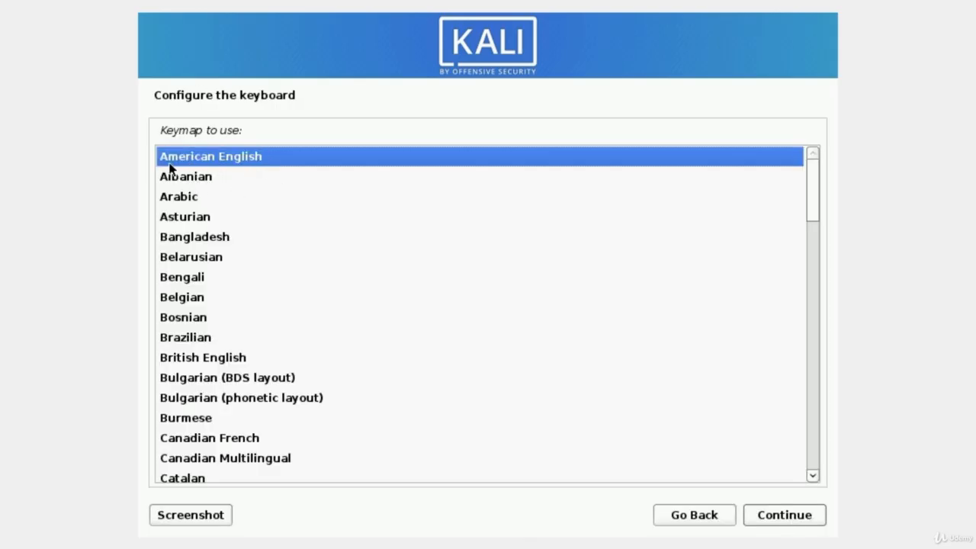
pyautogui.click(783, 526)
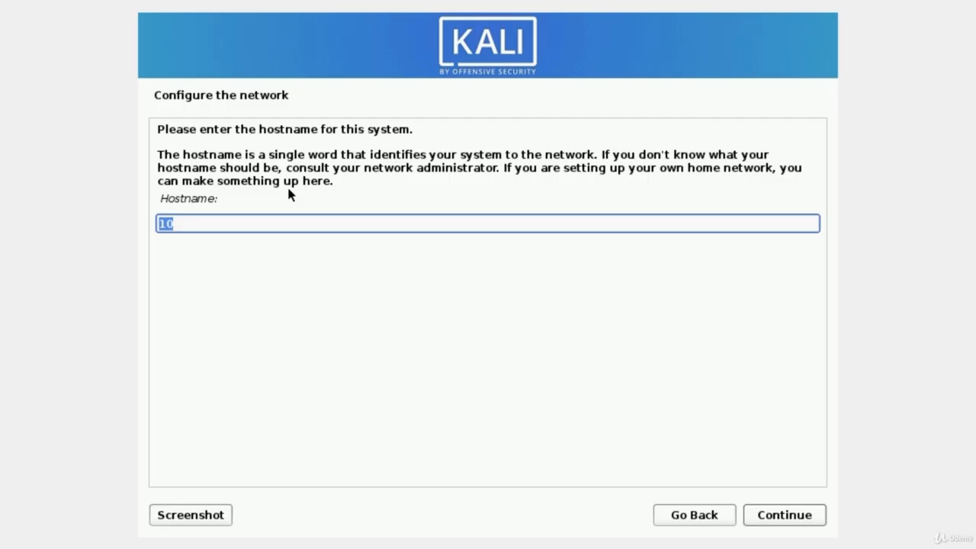
# - Set the hostname to 'Kali' and clear the domain name, leaving it empty
pyautogui.write('Kali')
pyautogui.click(785, 515)
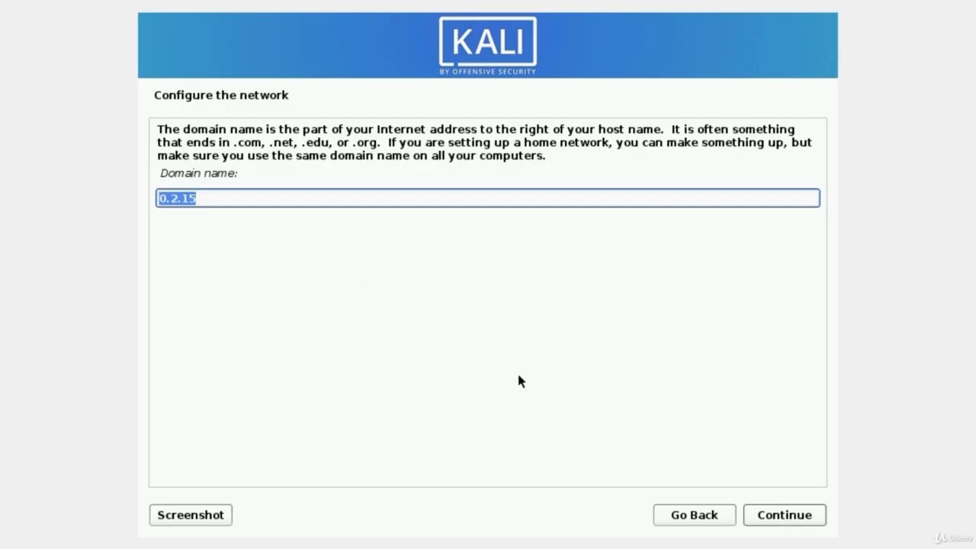
pyautogui.press('BackSpace')
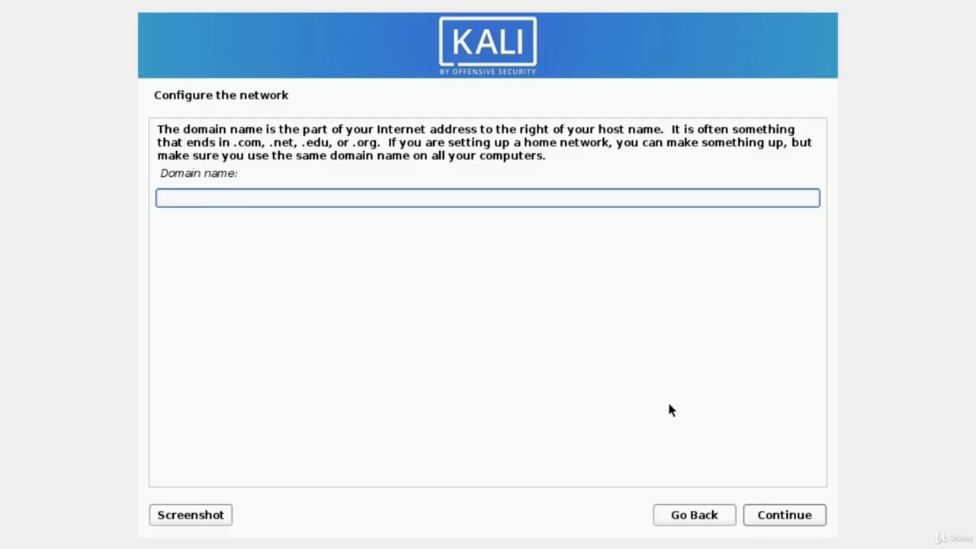
pyautogui.click(780, 519)
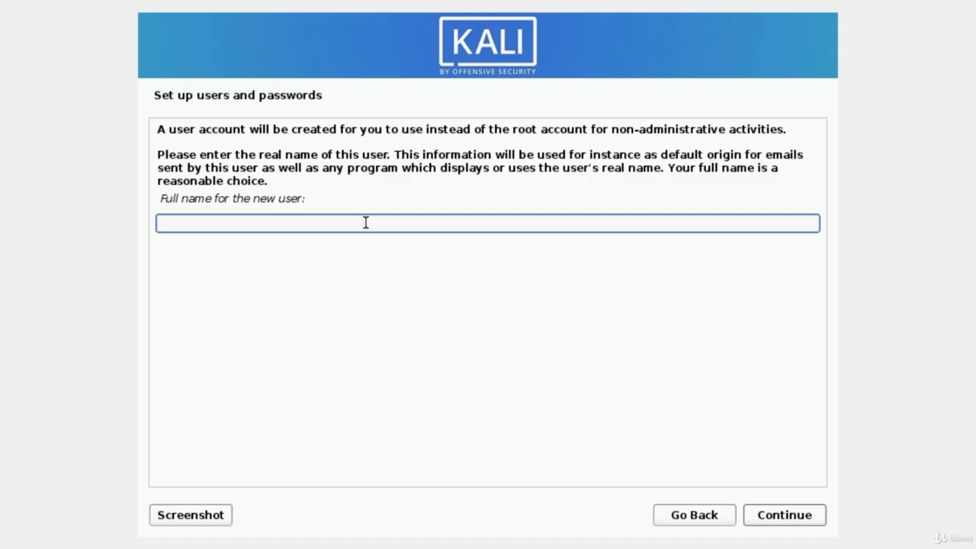
# - Enter the new user's full name and accept the suggested username
pyautogui.write('MrHacker')
pyautogui.click(789, 524)
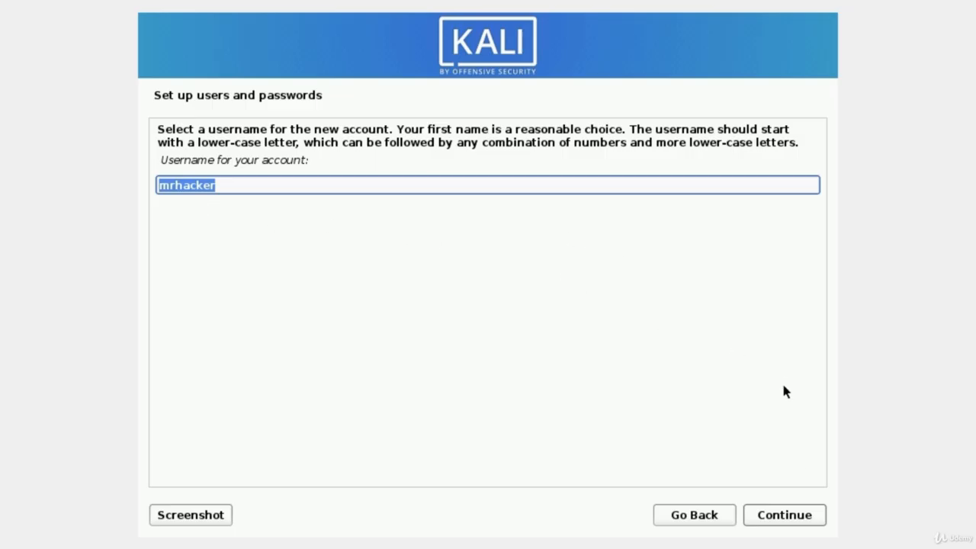
pyautogui.click(782, 519)
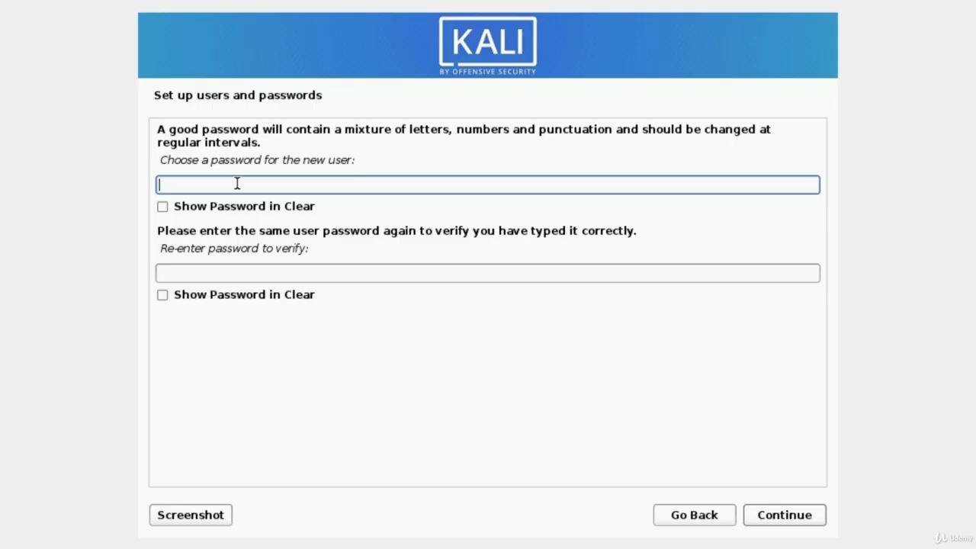
# - Type the user password, correcting a typo, and re-enter it in the verification field
pyautogui.write('kali')
pyautogui.press('BackSpace')
pyautogui.press('BackSpace')
pyautogui.press('BackSpace')
pyautogui.press('BackSpace')
pyautogui.write('kalikali')
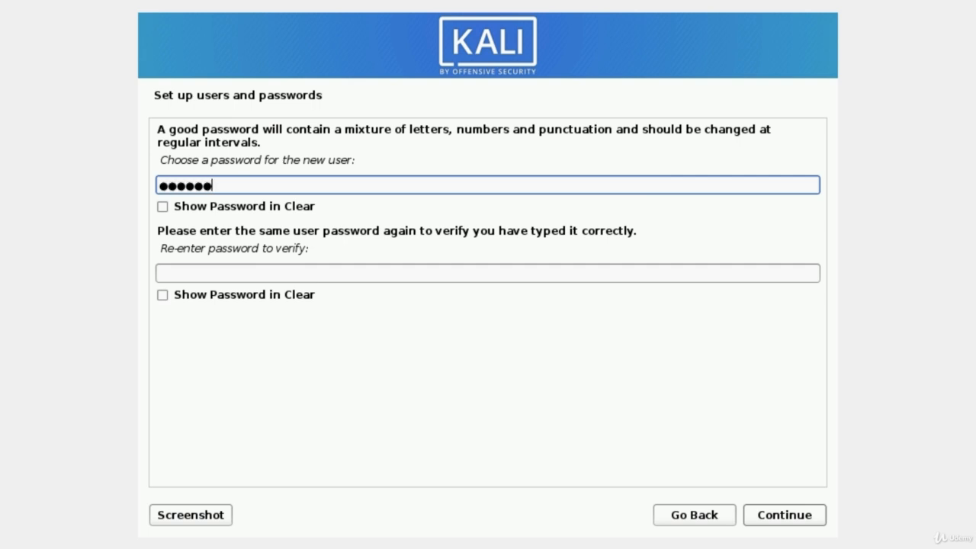
pyautogui.press('Tab')
pyautogui.press('Tab')
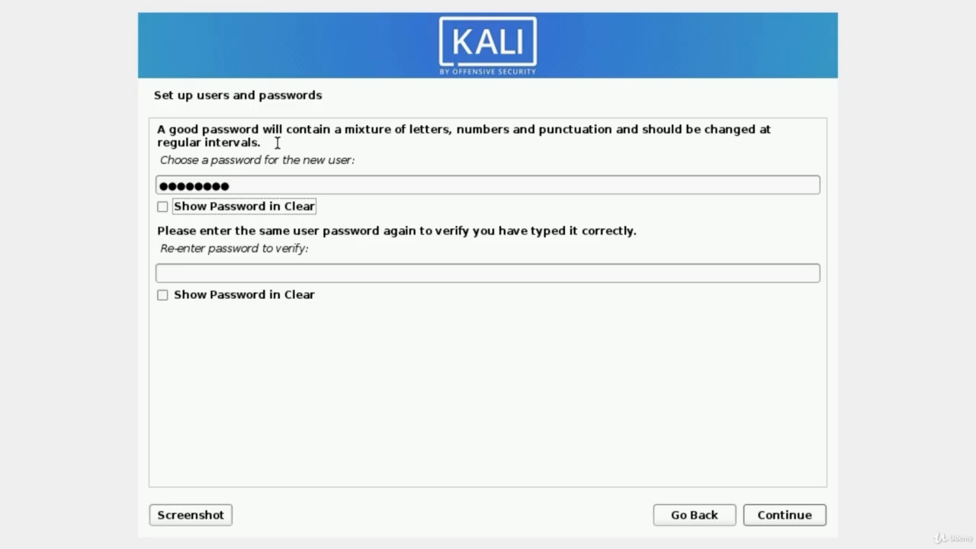
pyautogui.write('kali')
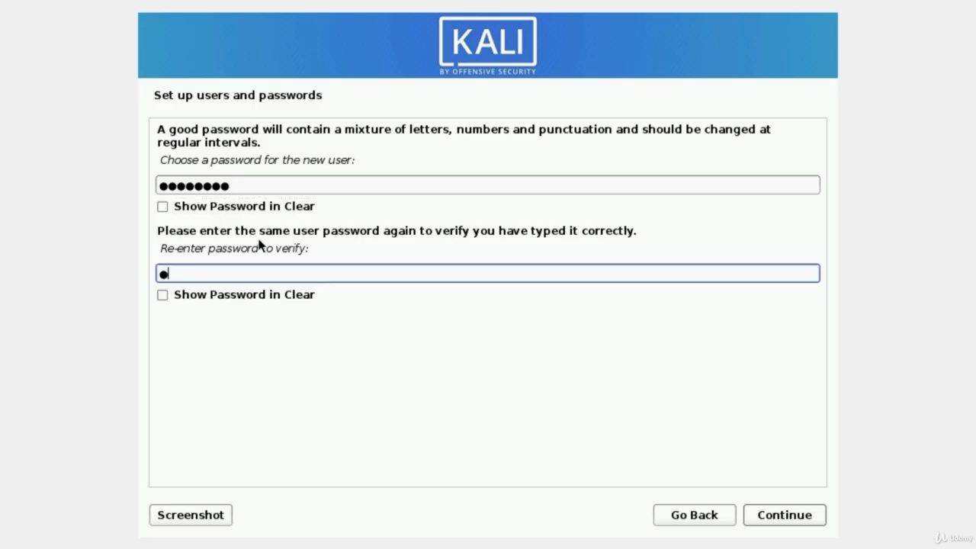
pyautogui.write('kali')
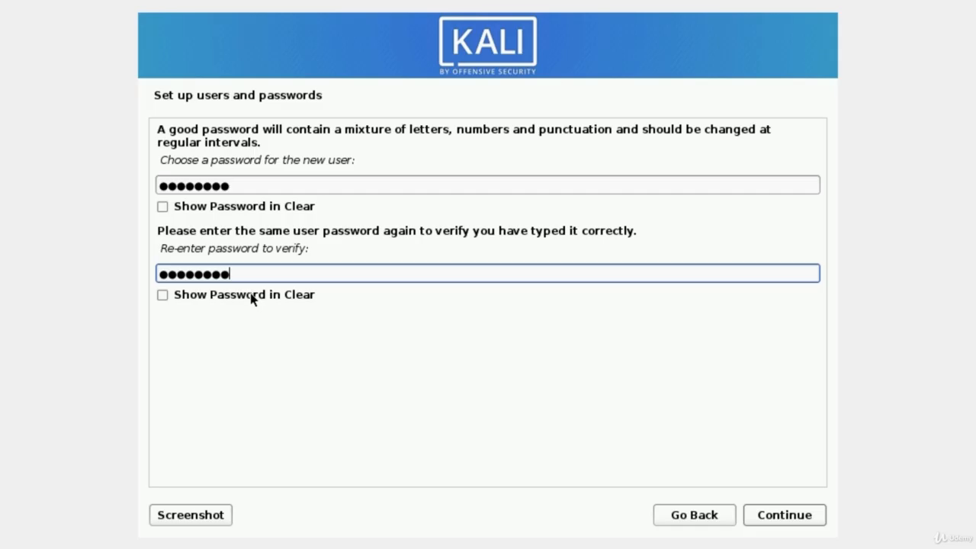
pyautogui.click(782, 516)
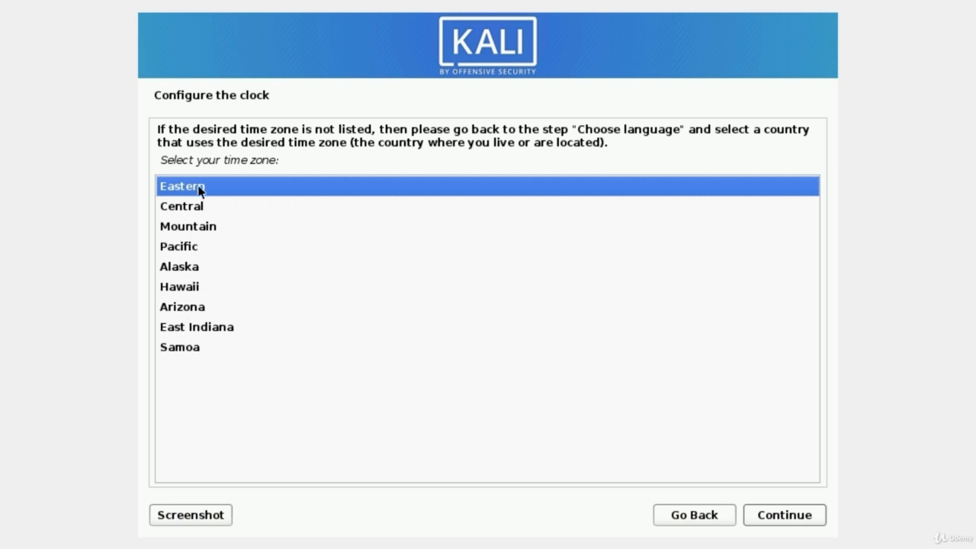
# - Accept the Eastern time zone and choose 'Guided - use entire disk' partitioning
pyautogui.click(786, 524)
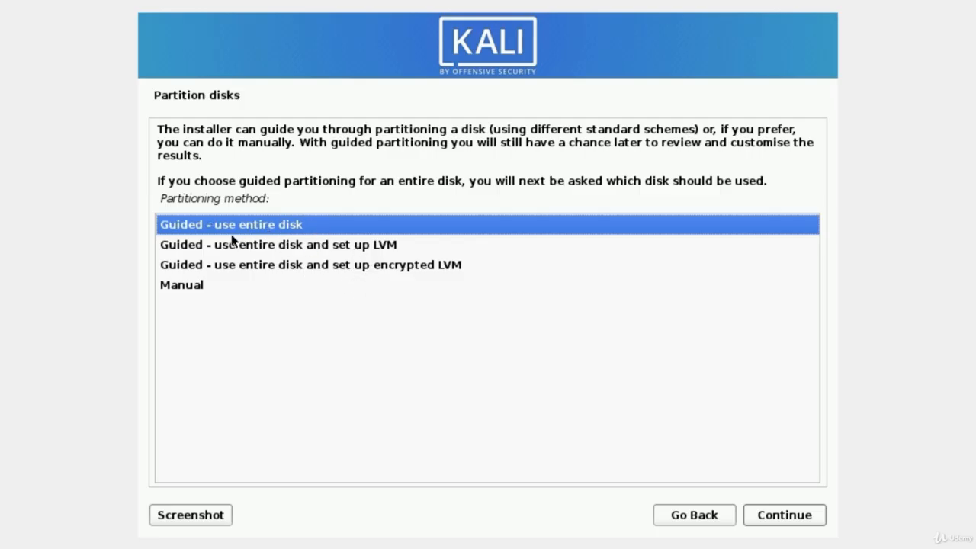
pyautogui.click(776, 523)
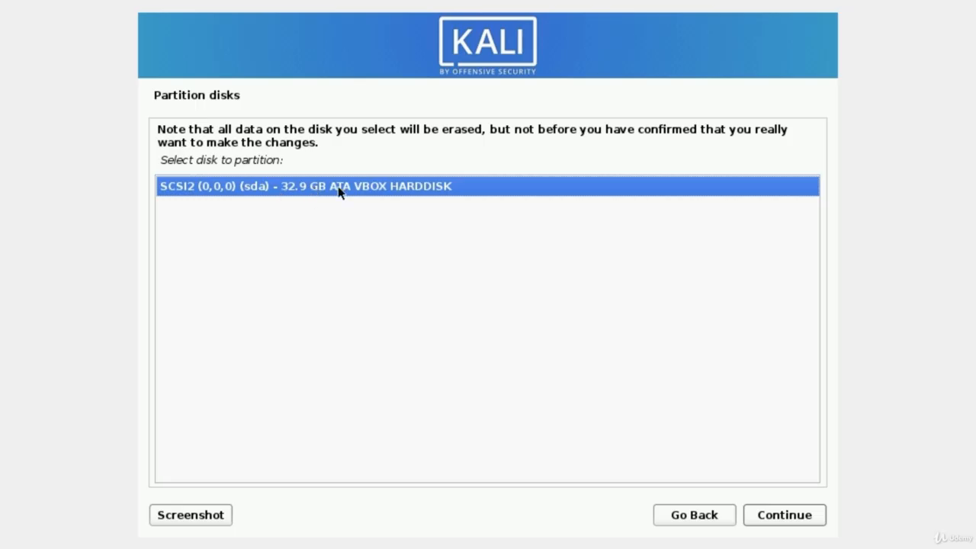
# - Choose the 32.9 GB VBOX HARDDISK (sda) and the 'All files in one partition' scheme
pyautogui.click(770, 517)
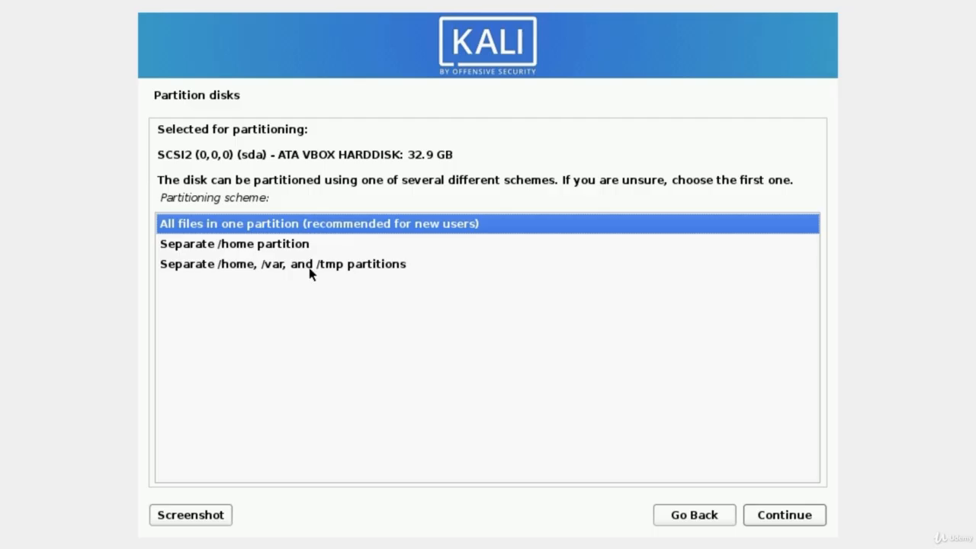
pyautogui.click(189, 225)
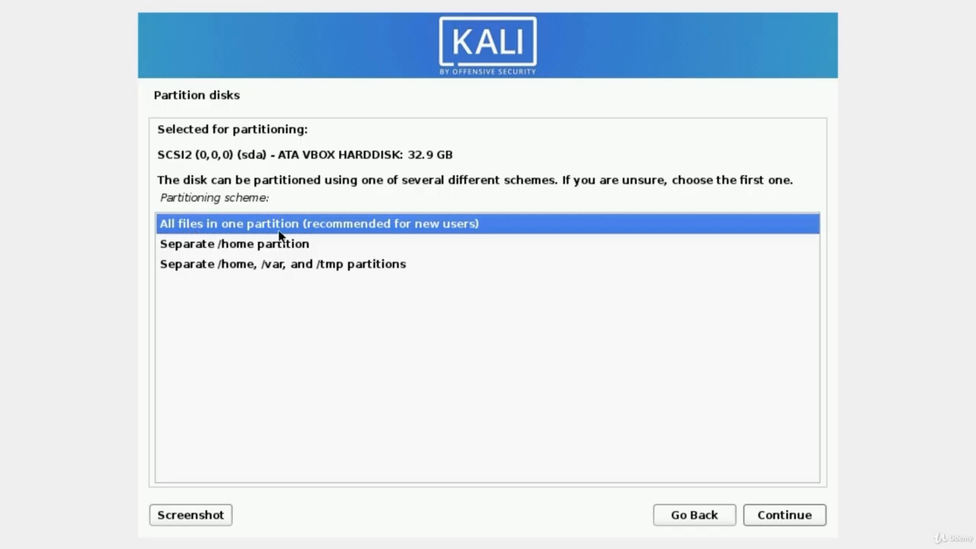
# - Finish the single-partition layout and confirm Yes to write the changes to disk
pyautogui.click(785, 516)
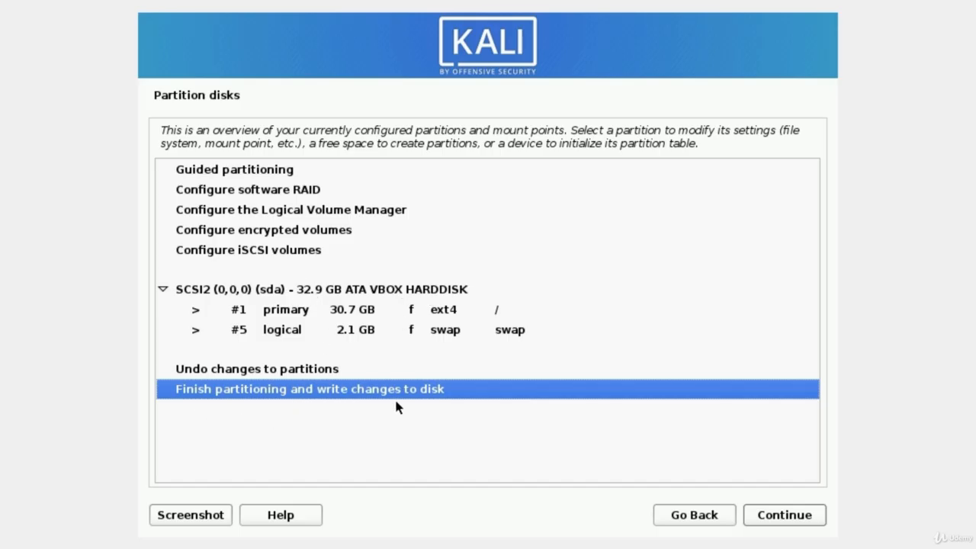
pyautogui.click(785, 522)
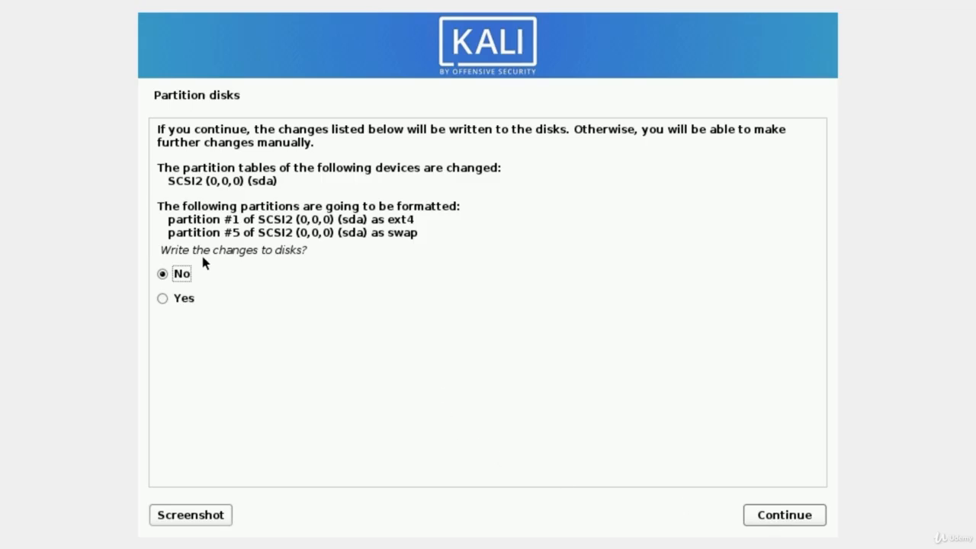
pyautogui.click(163, 298)
pyautogui.click(774, 519)
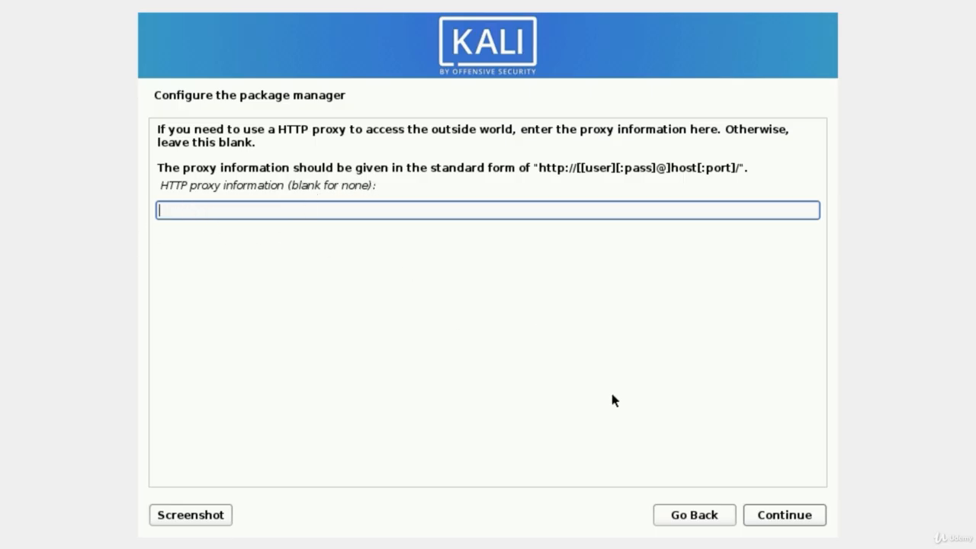
# - Continue past the package manager step with the HTTP proxy field left blank
pyautogui.click(785, 516)
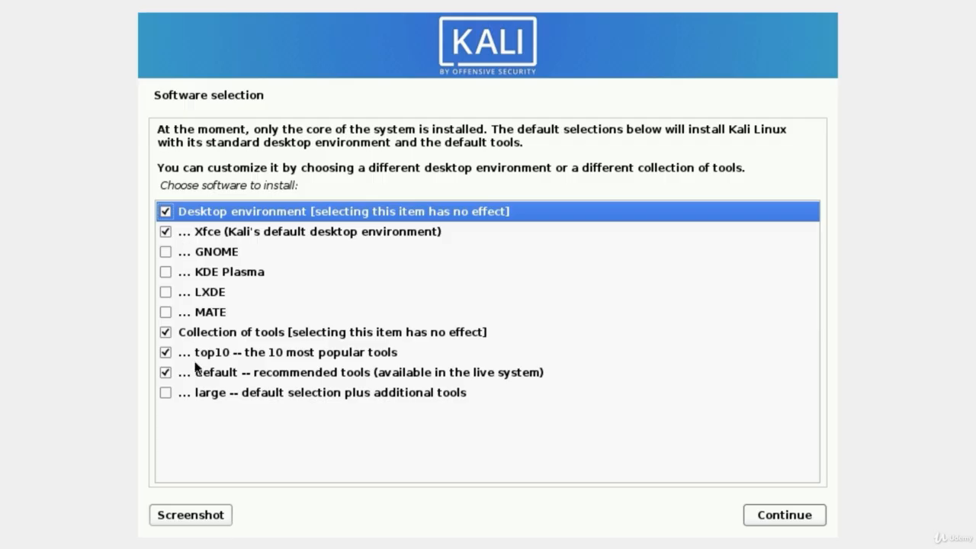
# - Add 'large -- default selection plus additional tools' to the software selection and begin installation
pyautogui.click(165, 393)
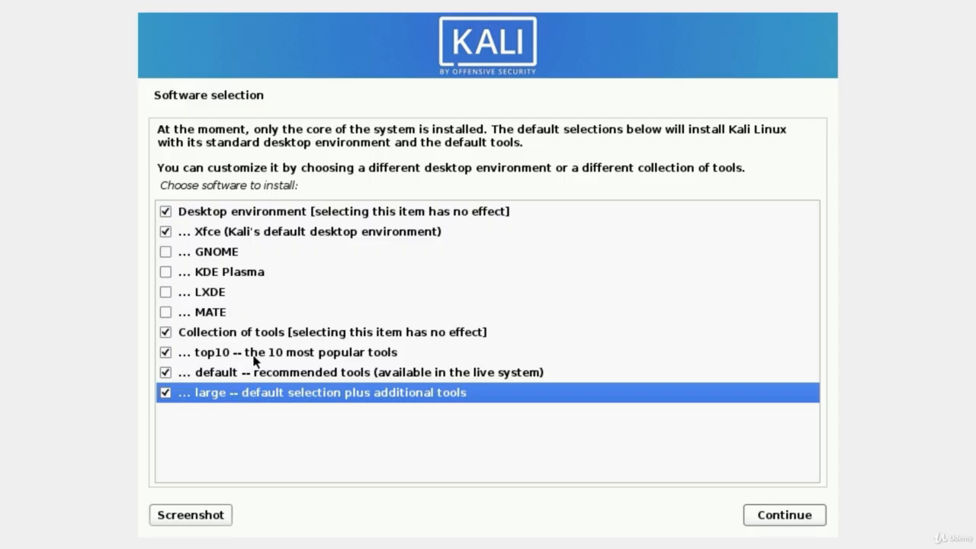
pyautogui.click(770, 519)
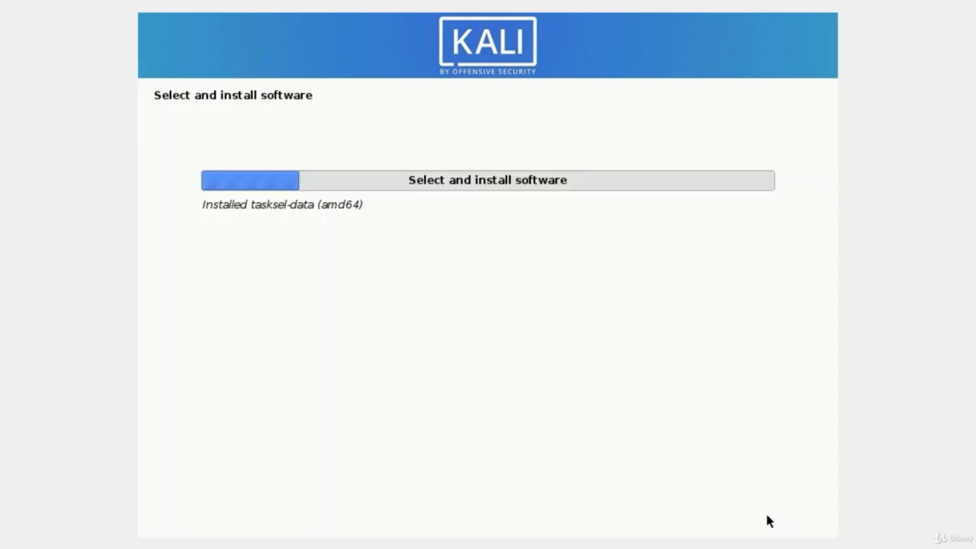